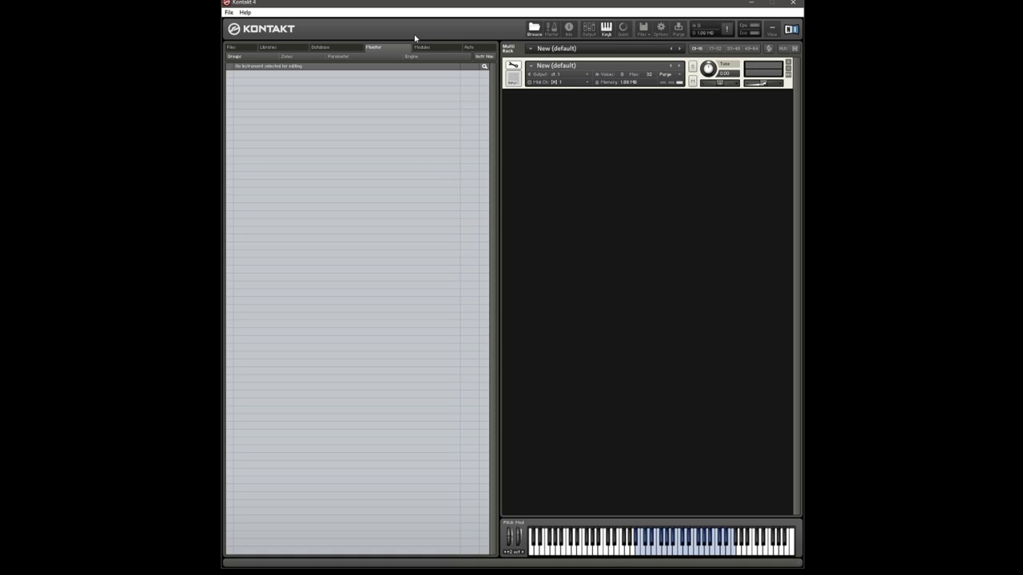
Step: Remove the extra instrument, enter Instrument Edit mode, and select the oboe sample zone in Group 1
double_click(595, 135)
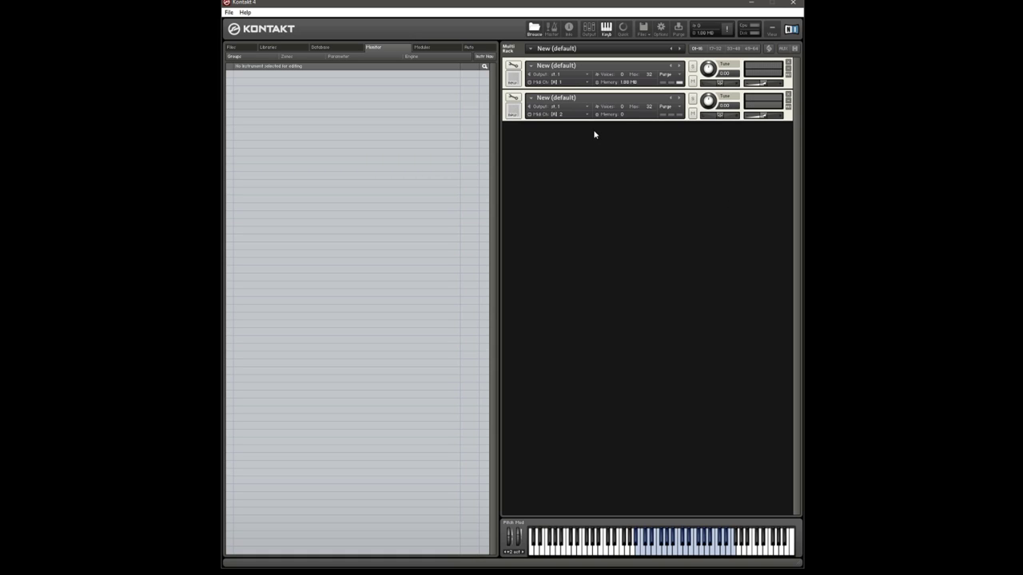
click(789, 96)
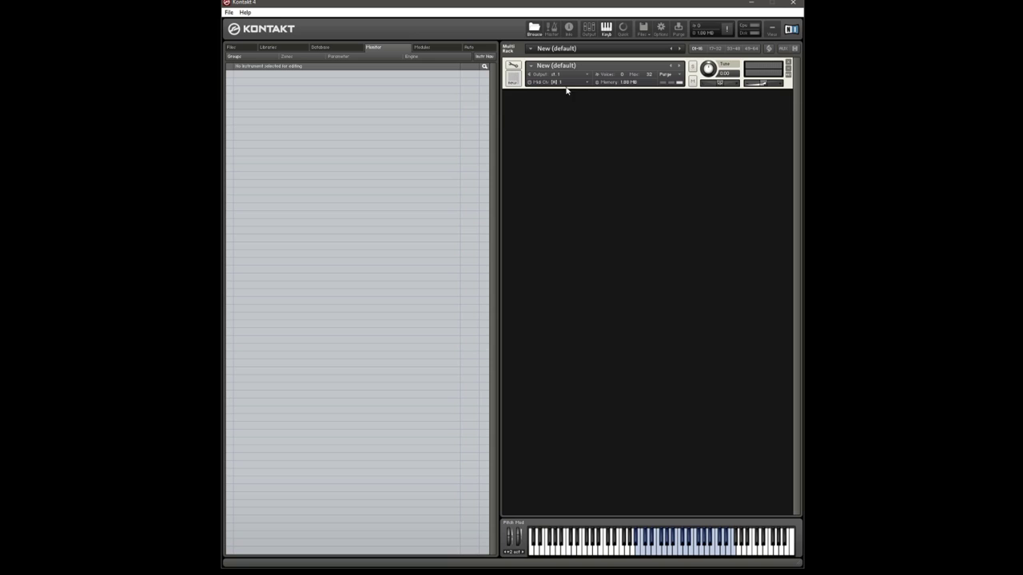
click(514, 66)
drag(748, 232, 591, 257)
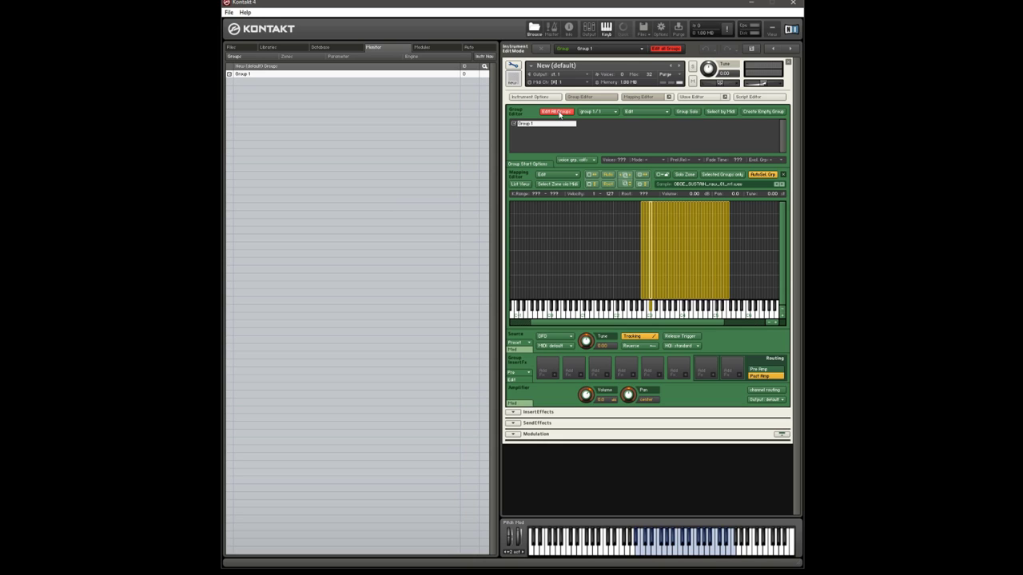
Step: Expand the Amplifier's modulation and show the volume AHDSR envelope's attack, hold, decay, sustain and release settings
click(518, 404)
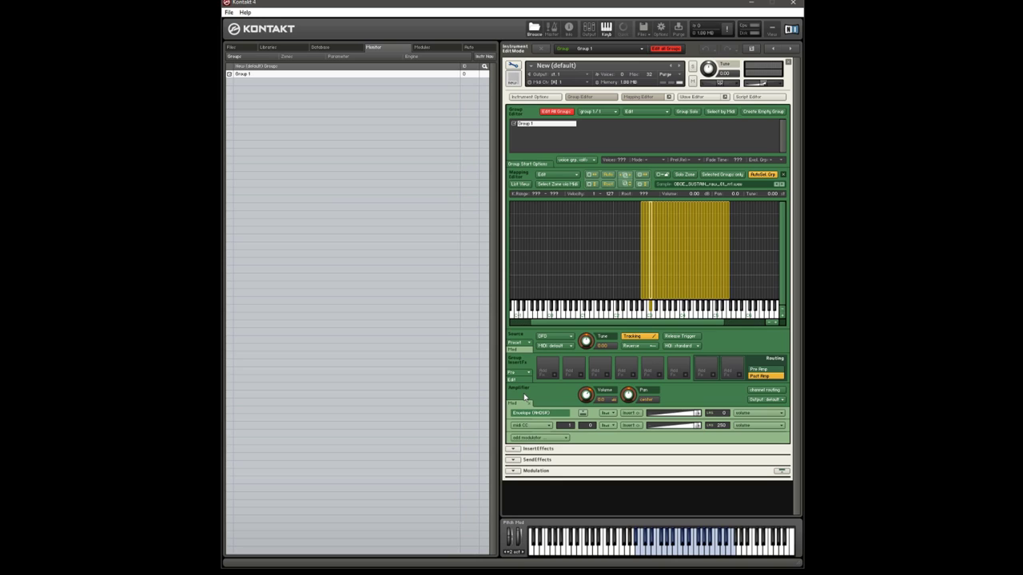
click(515, 415)
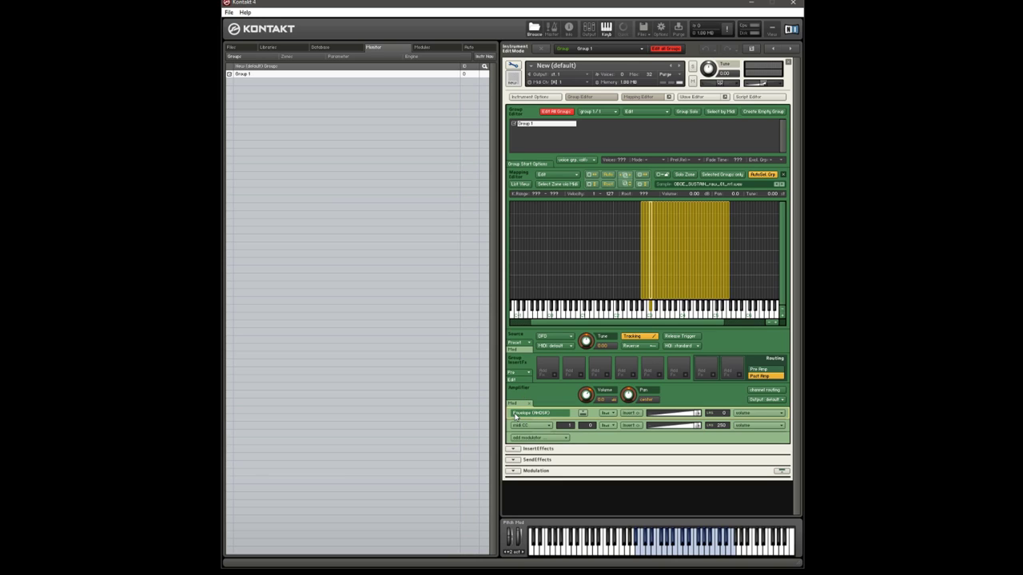
click(565, 439)
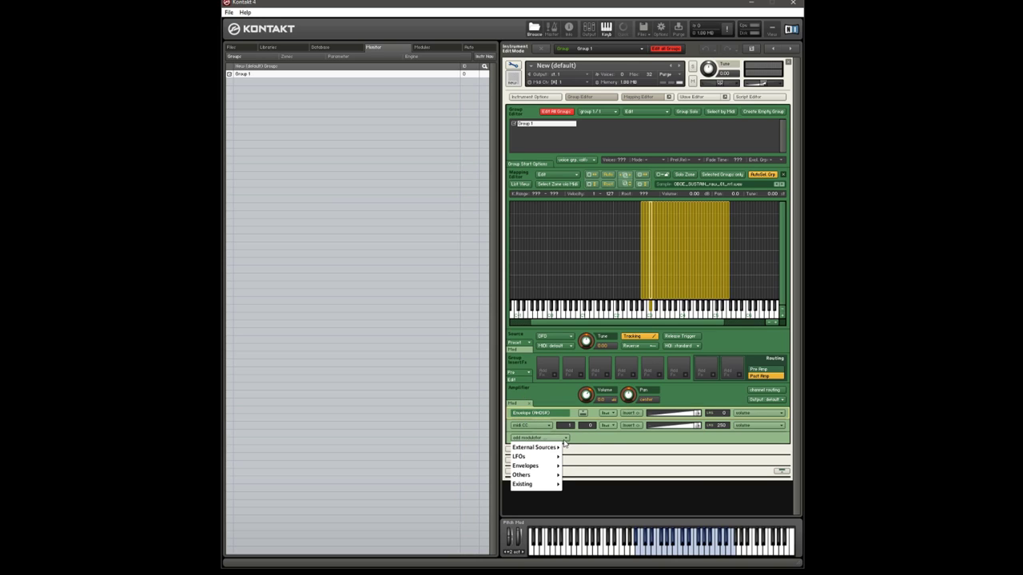
mouse_move(551, 466)
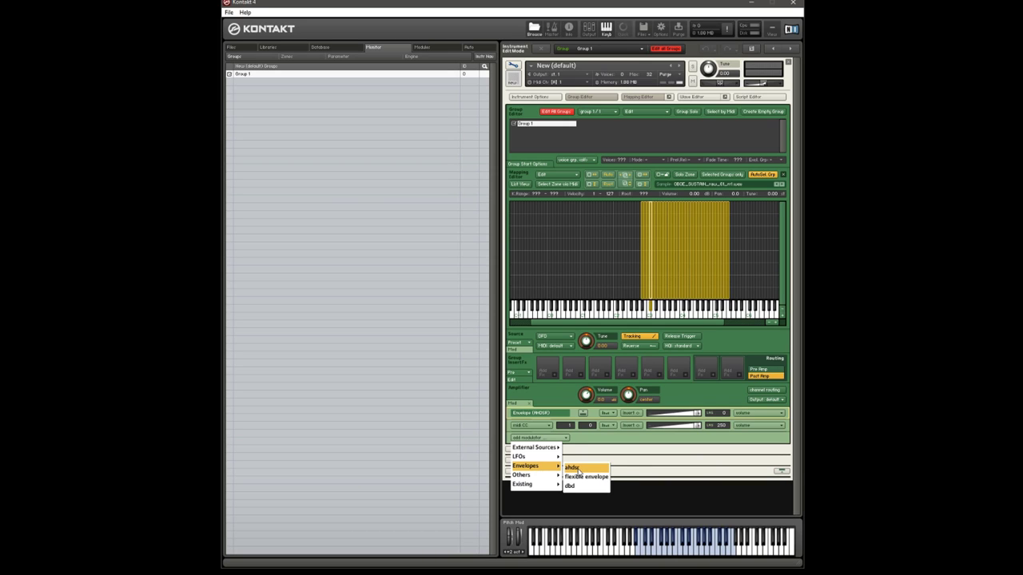
click(585, 440)
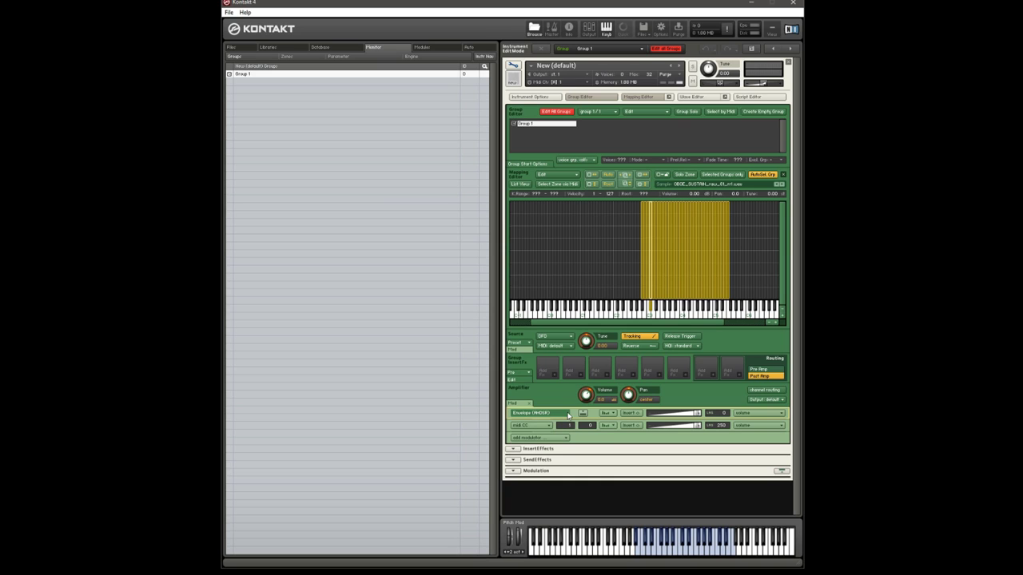
click(583, 413)
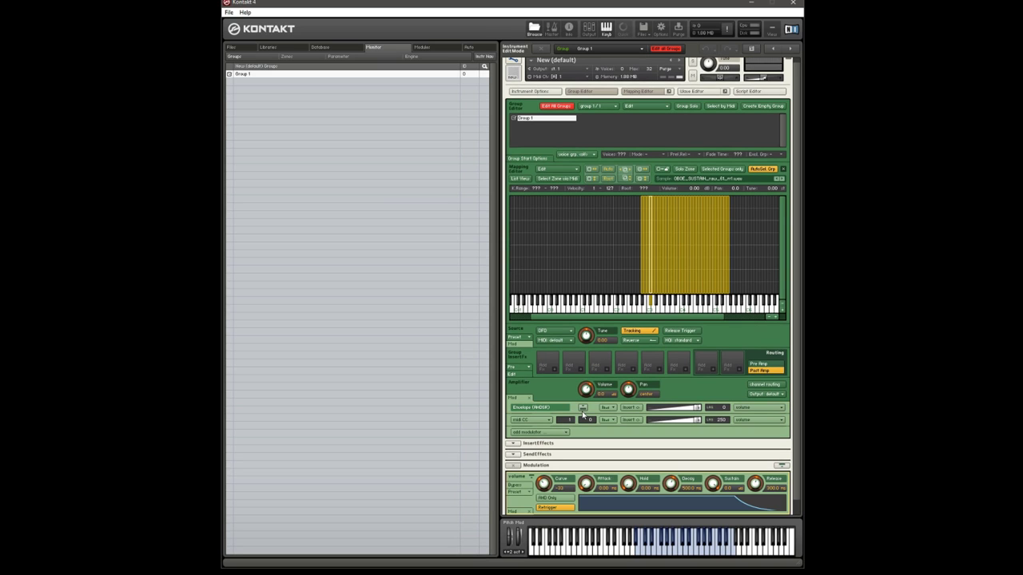
Step: Set the volume envelope's attack to 15 ms and its curve to -33
click(515, 400)
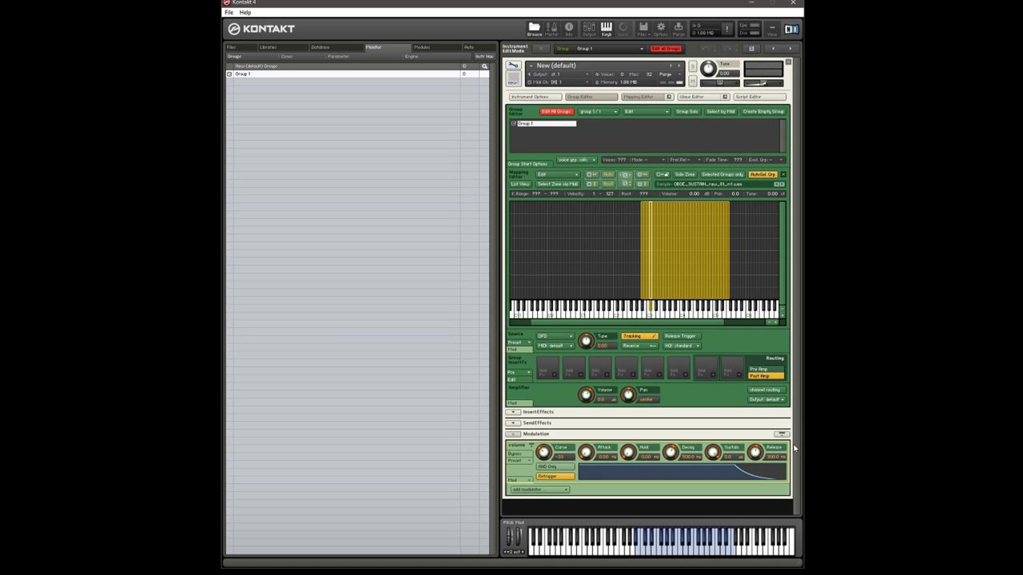
drag(586, 453, 549, 466)
double_click(569, 459)
text(-33)
key(Return)
Step: Try attack times of about 4, 177, 337 and finally 33 ms
drag(581, 455, 581, 517)
drag(583, 458, 590, 409)
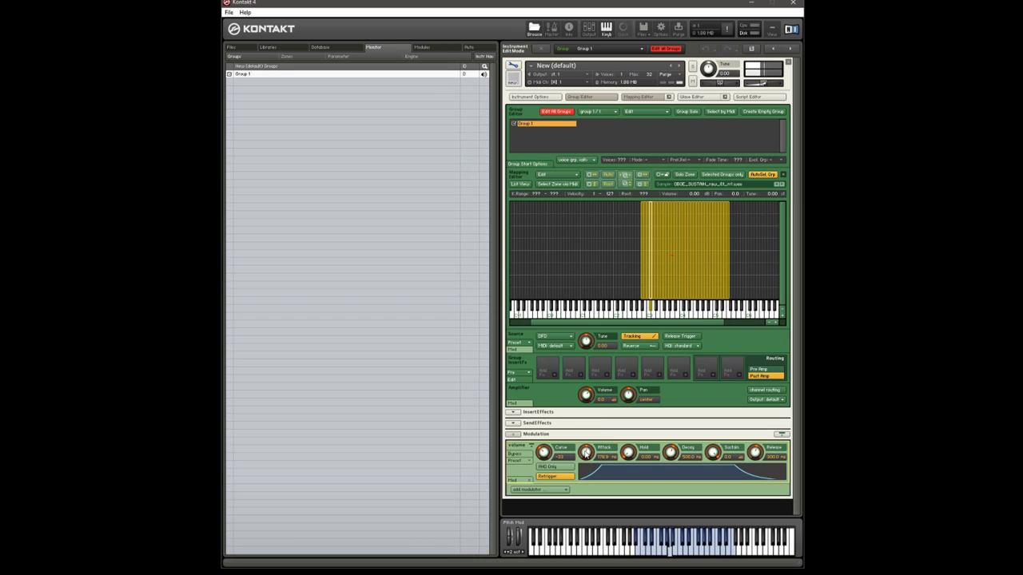
drag(586, 454, 586, 438)
drag(586, 439, 581, 548)
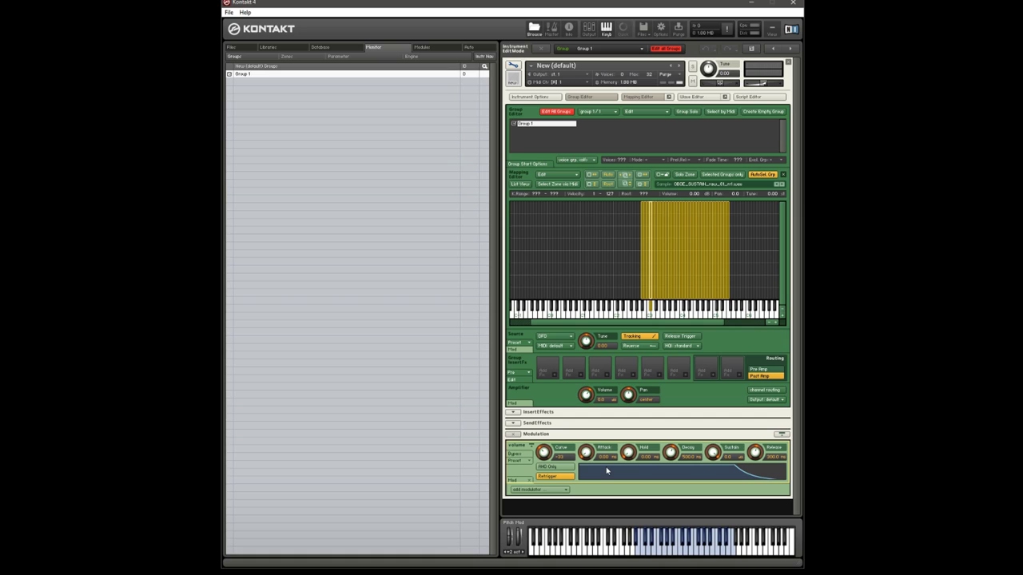
Step: Add velocity as a modulation source on the volume envelope
click(517, 483)
click(517, 483)
click(517, 490)
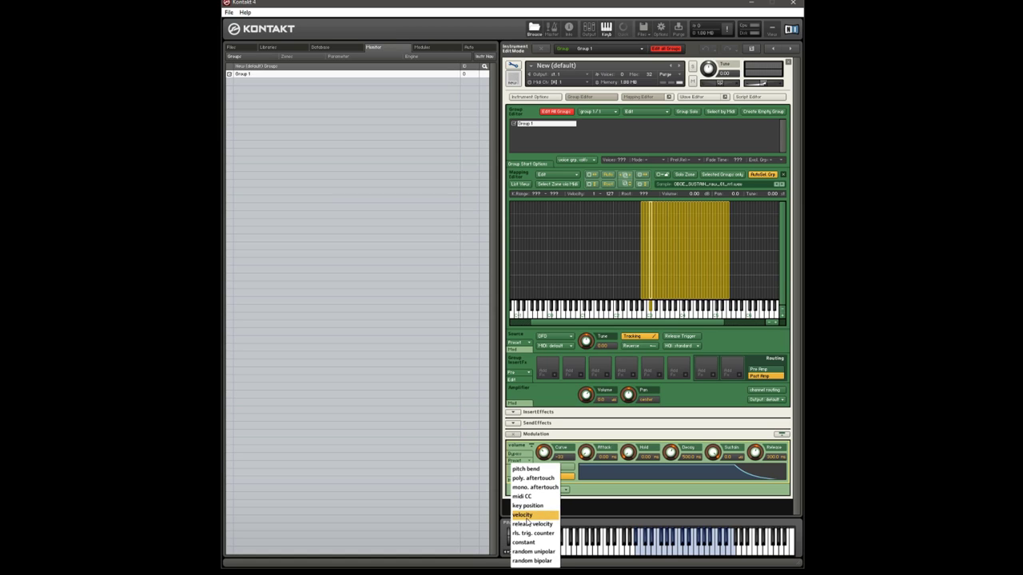
click(523, 514)
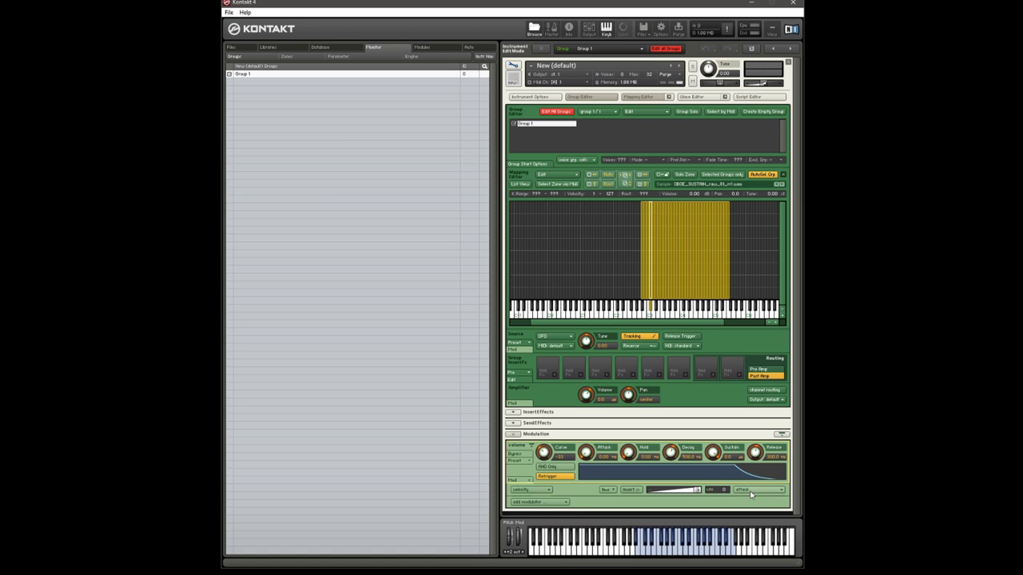
Step: Keep Attack as the velocity modulator's target and expand its Active/Preset/Table options
click(745, 491)
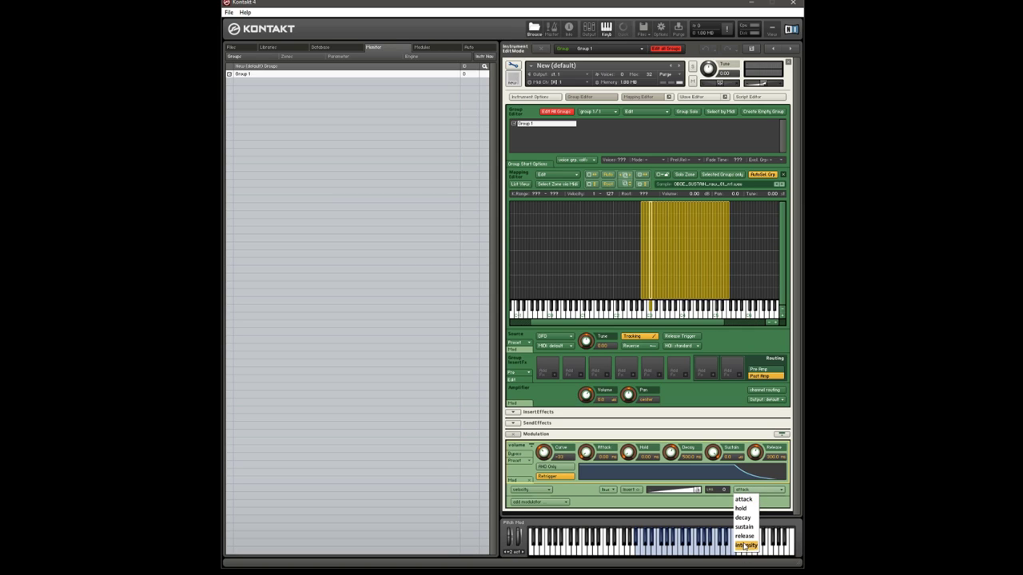
click(712, 513)
click(607, 490)
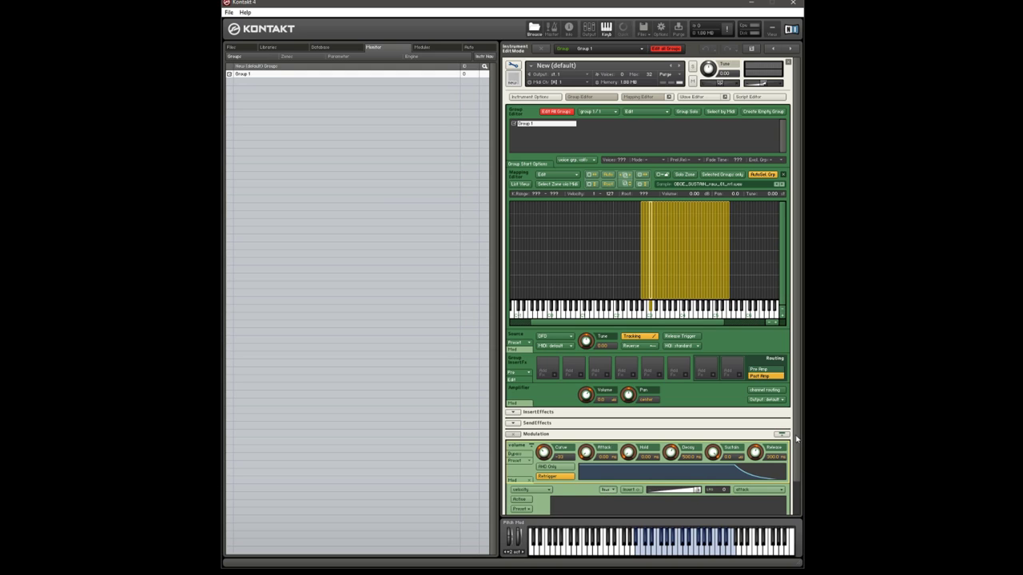
scroll(796, 450, down, 1)
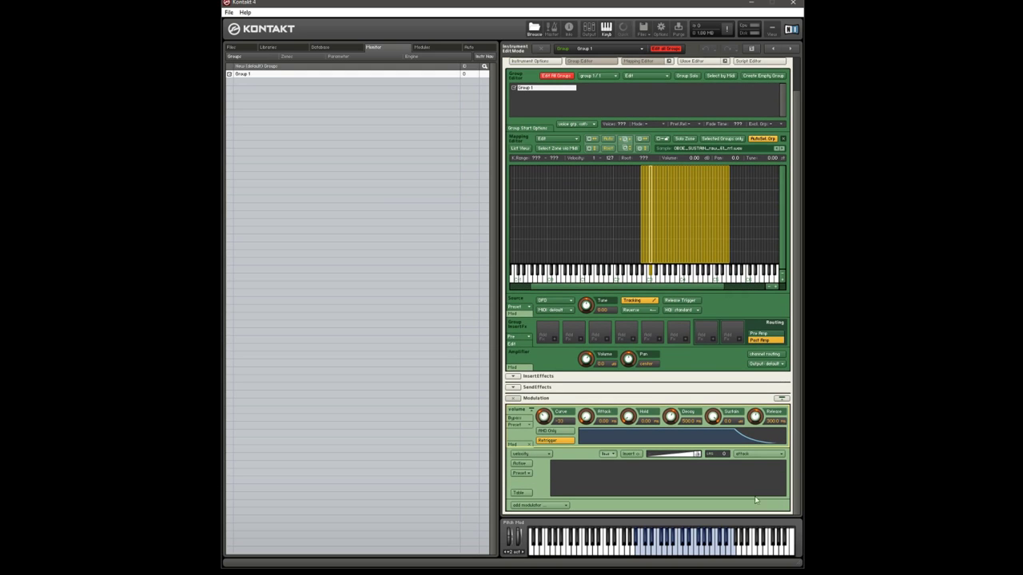
Step: Activate the velocity table, bend its curve, and lengthen the attack to about 528 ms
click(519, 463)
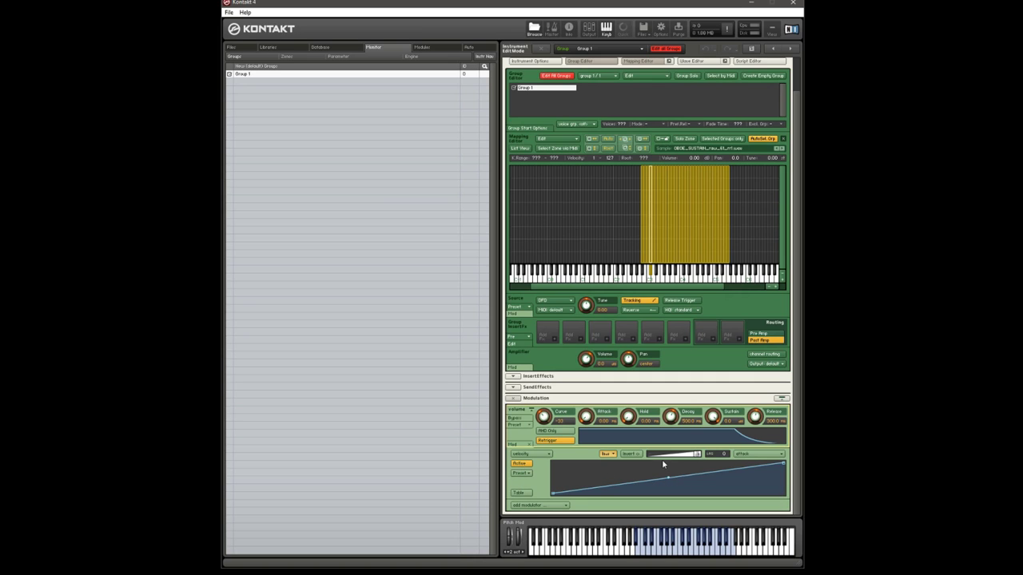
mouse_move(668, 478)
mouse_down()
mouse_move(668, 487)
mouse_move(668, 478)
mouse_up()
drag(587, 423, 594, 362)
Step: Make the velocity table a straight line from bottom-left to top-right and turn on Invert
drag(553, 493, 553, 464)
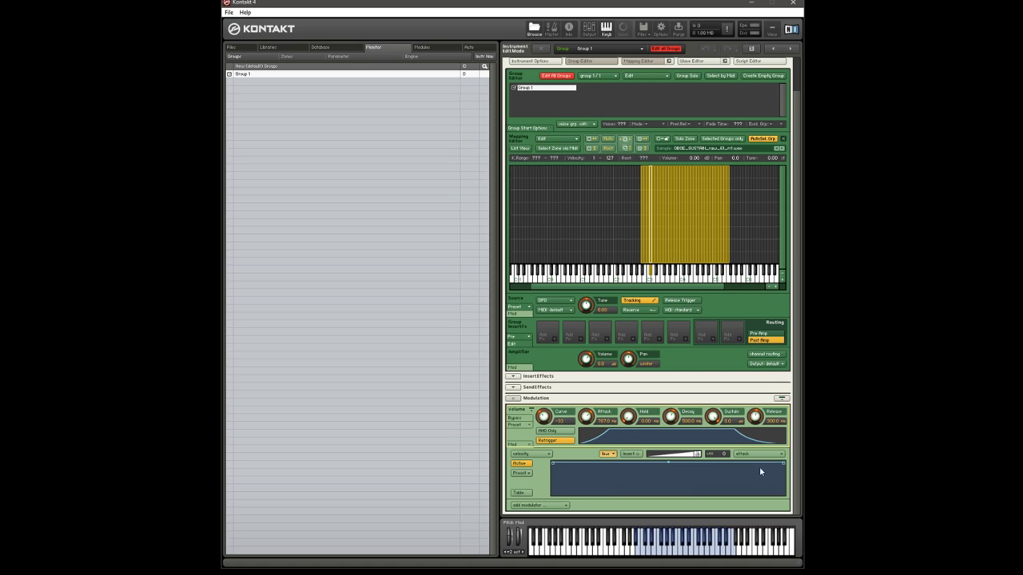
drag(783, 465, 783, 494)
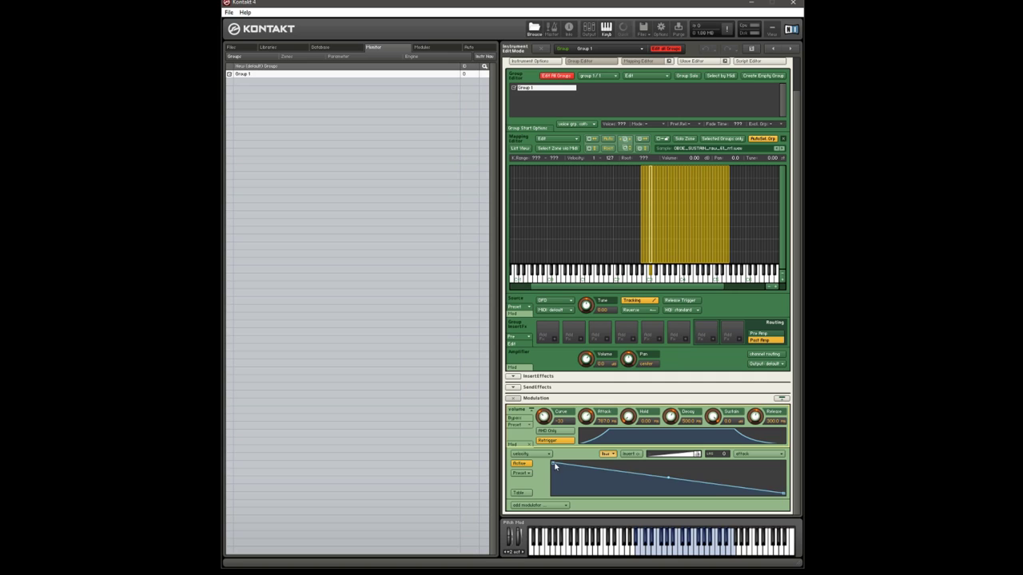
drag(556, 467, 557, 531)
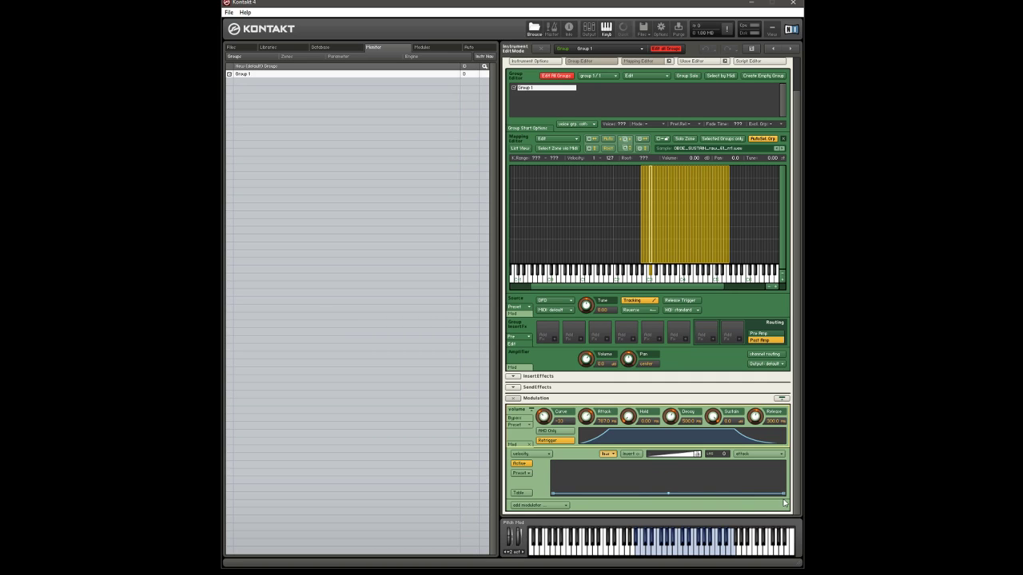
drag(783, 494, 780, 454)
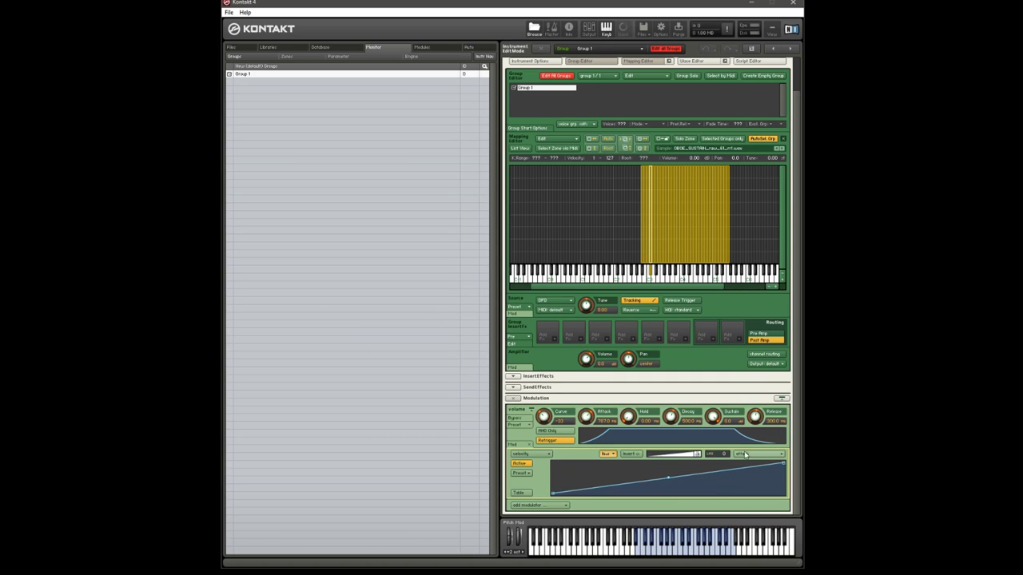
click(638, 455)
Step: Bend the velocity curve concave and back, then add breakpoints along it
drag(670, 478, 669, 492)
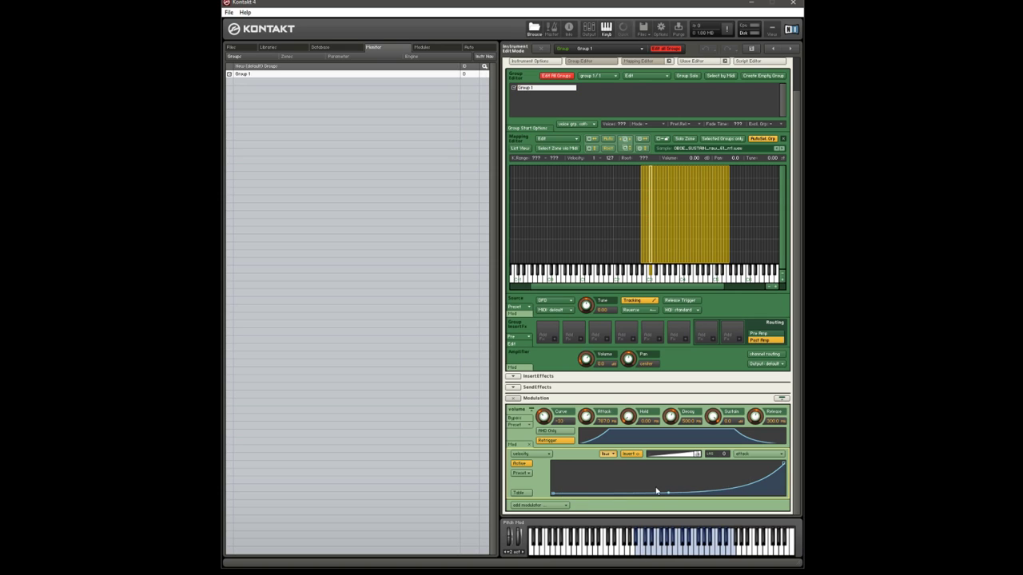
drag(667, 493, 670, 465)
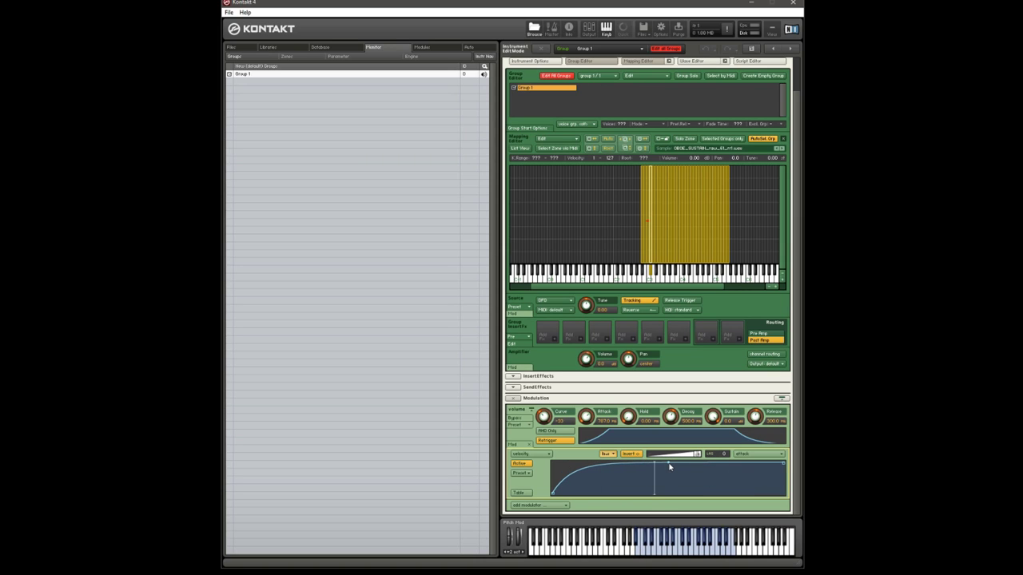
drag(669, 467, 666, 486)
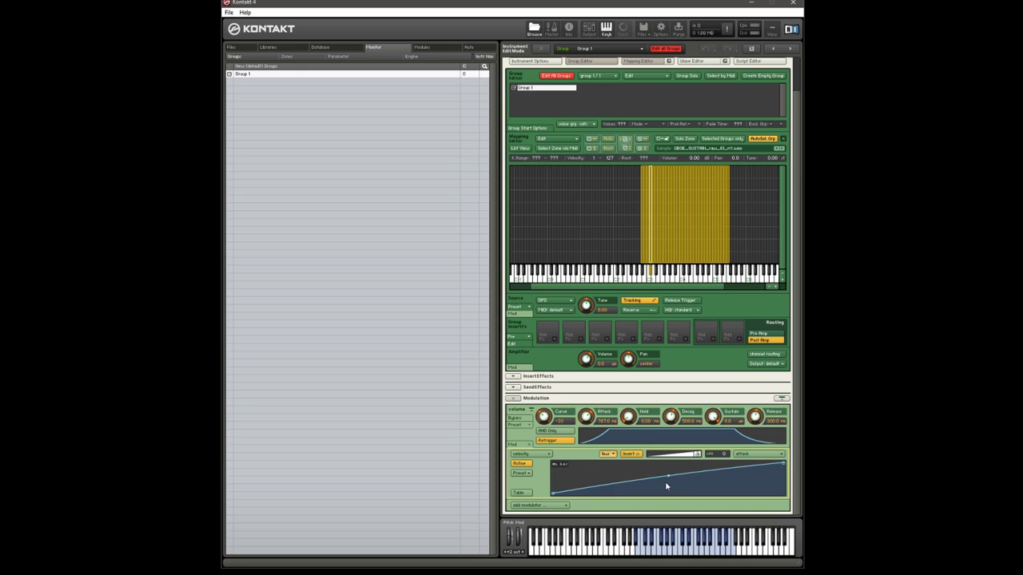
click(605, 484)
drag(601, 484, 726, 467)
Step: Adjust the velocity curve's breakpoints and segments until it rises smoothly
drag(609, 491, 612, 493)
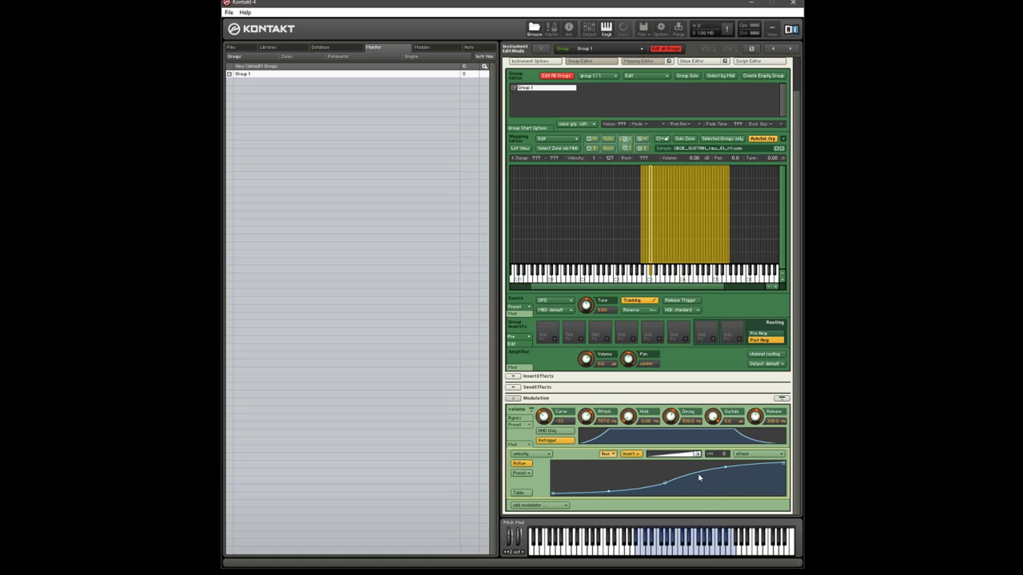
drag(726, 472, 700, 474)
mouse_move(632, 489)
mouse_down()
mouse_move(643, 487)
mouse_move(633, 492)
mouse_up()
click(700, 474)
drag(613, 494, 549, 497)
drag(664, 484, 668, 478)
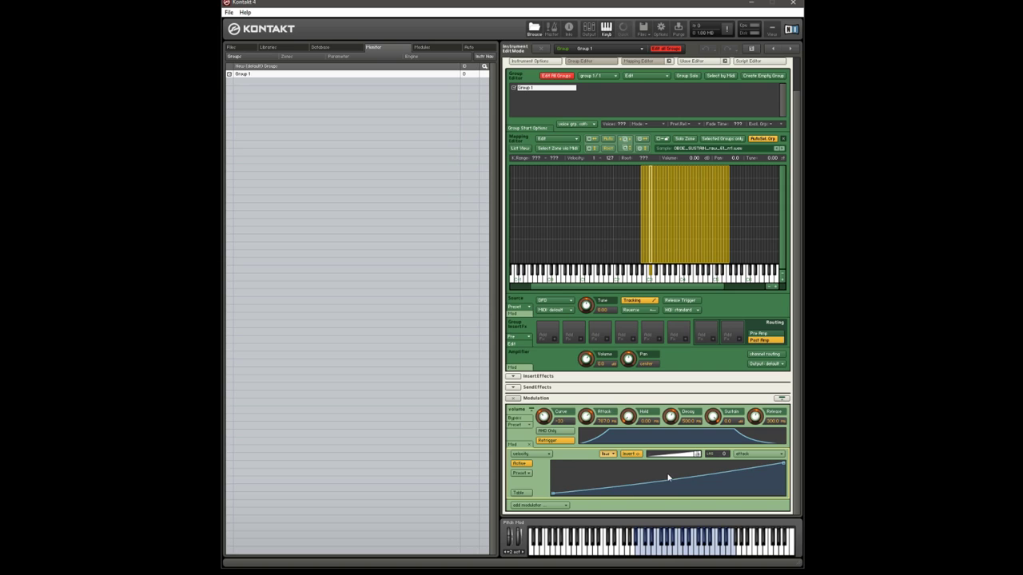